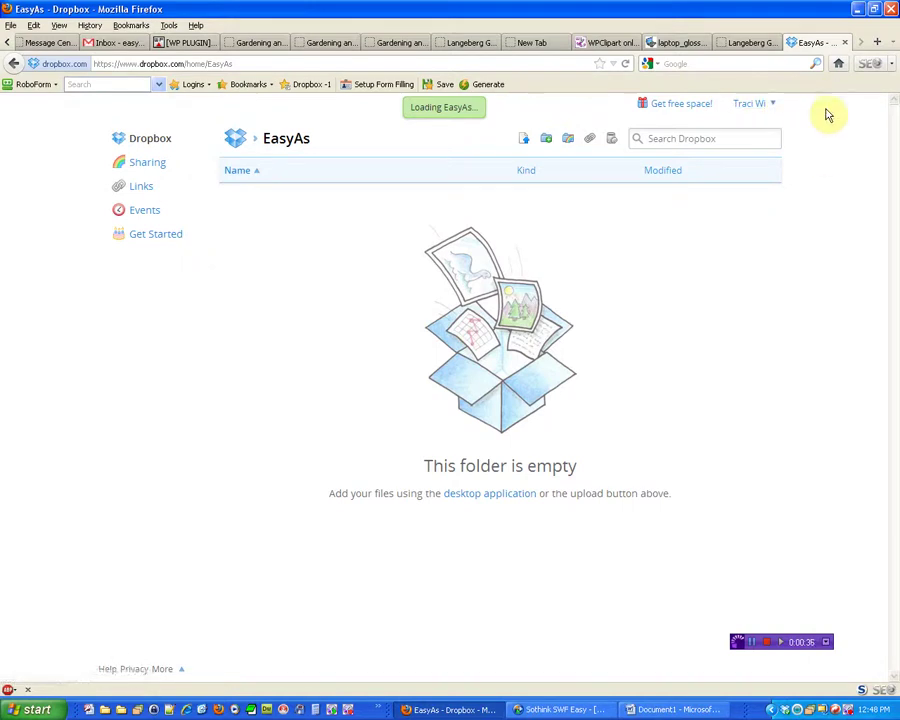
- Minimize the browser and open the folder C:\EasyAs\Accounting8\Data from My Computer
left_click(857, 10)
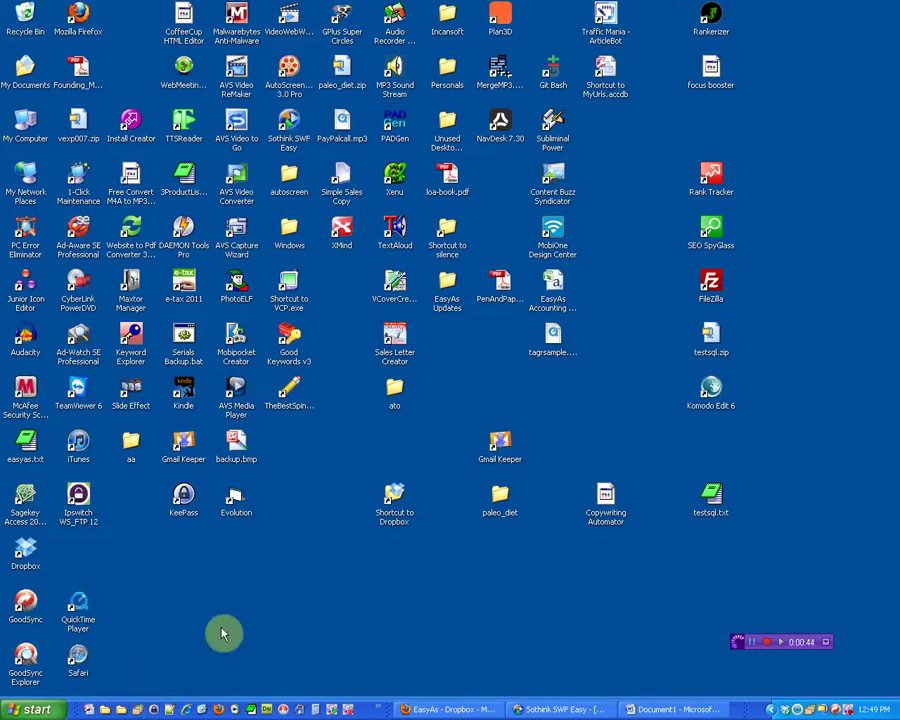
double_click(30, 128)
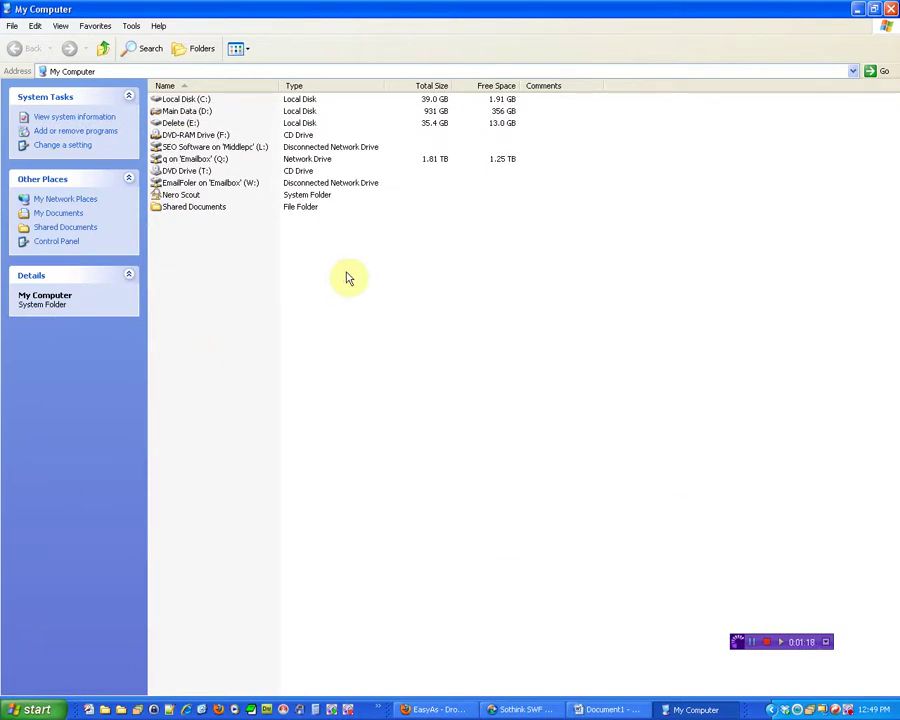
double_click(183, 102)
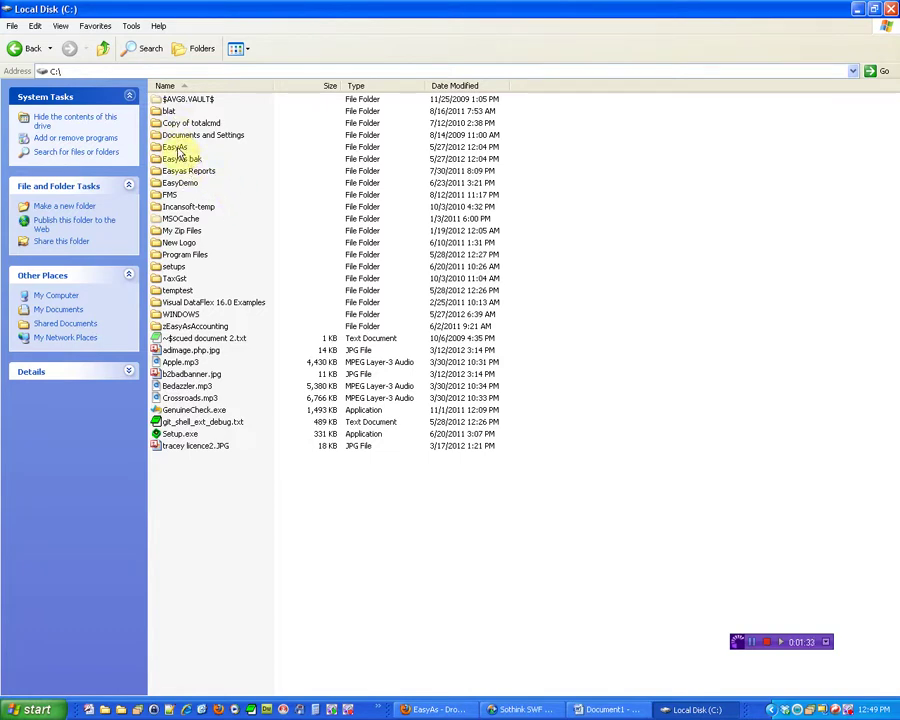
left_click(178, 149)
double_click(178, 149)
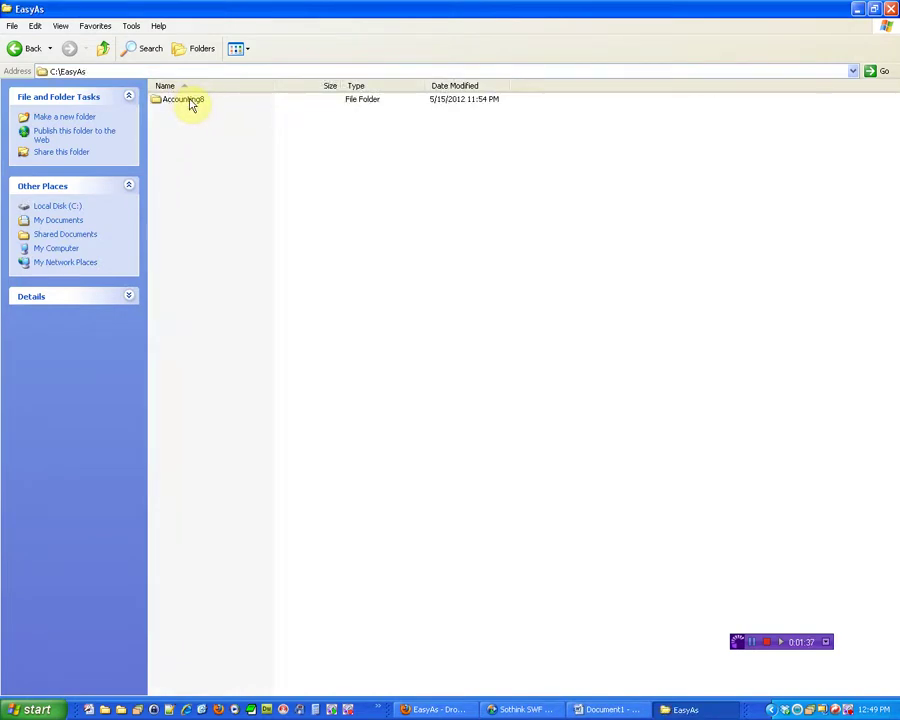
left_click(191, 105)
double_click(191, 105)
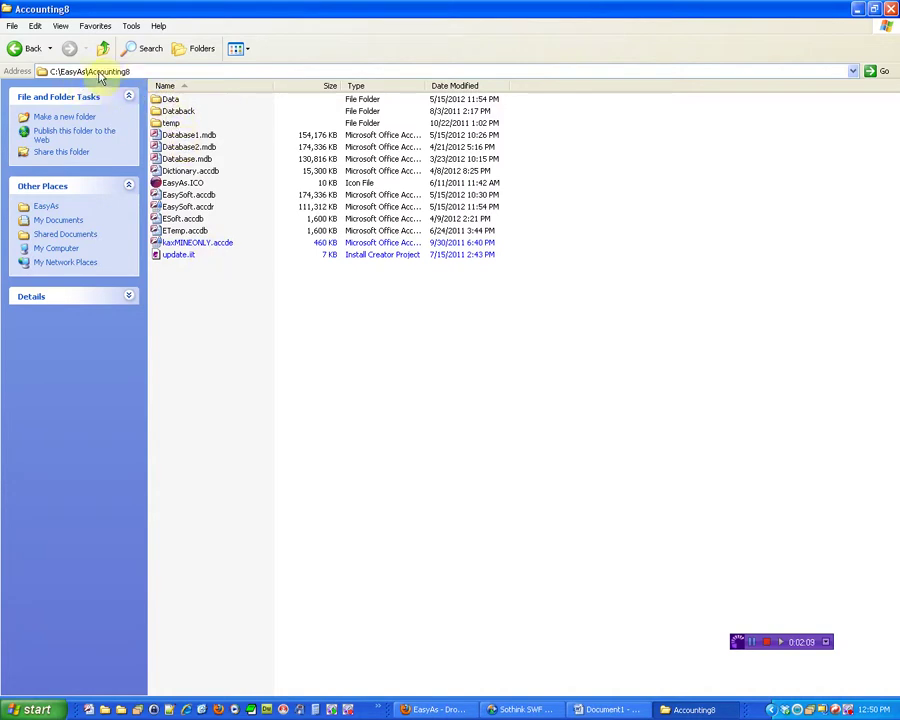
double_click(171, 102)
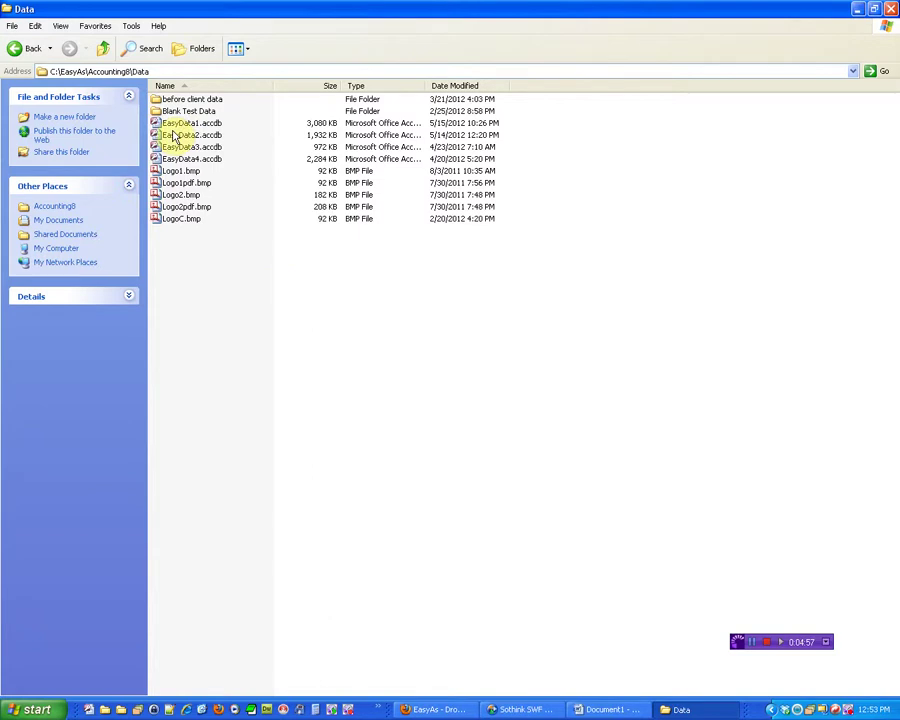
- Copy the four data files EasyData1.accdb through EasyData4.accdb from the Data folder
left_click(178, 124)
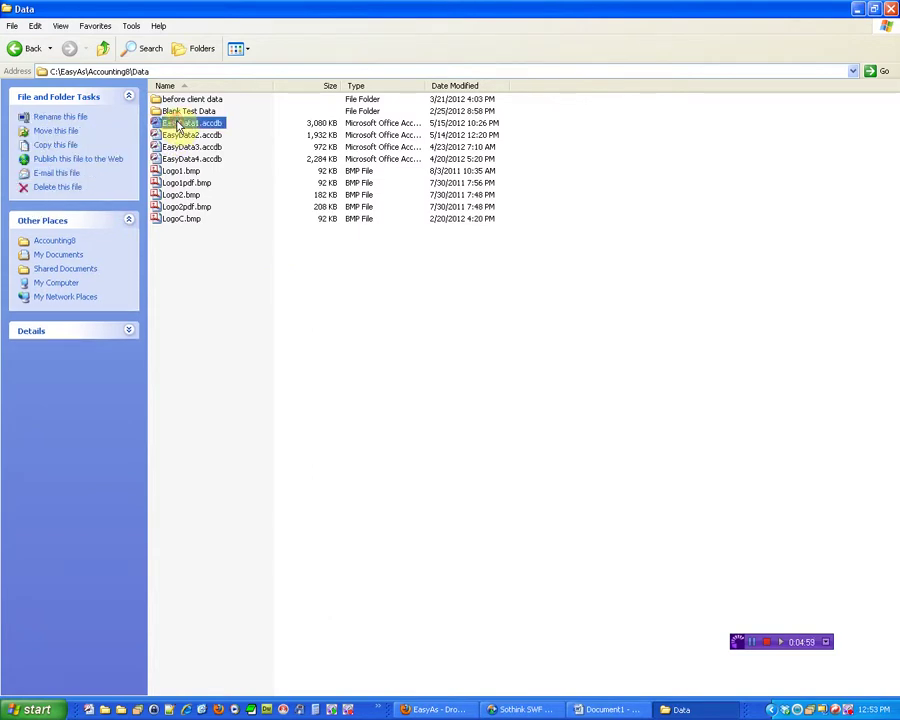
left_click(188, 159, "shift")
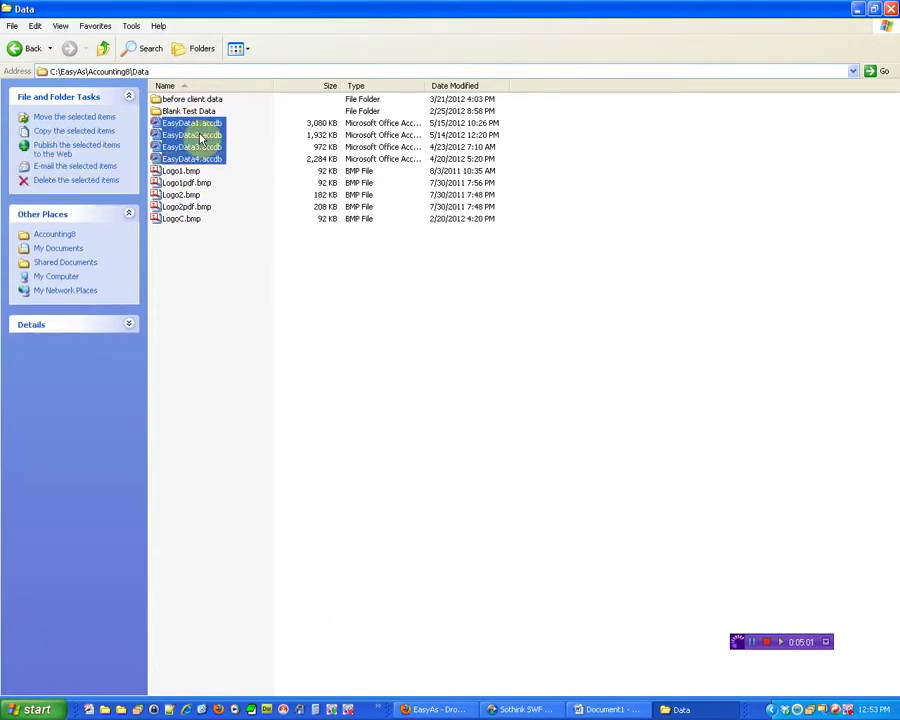
right_click(202, 144)
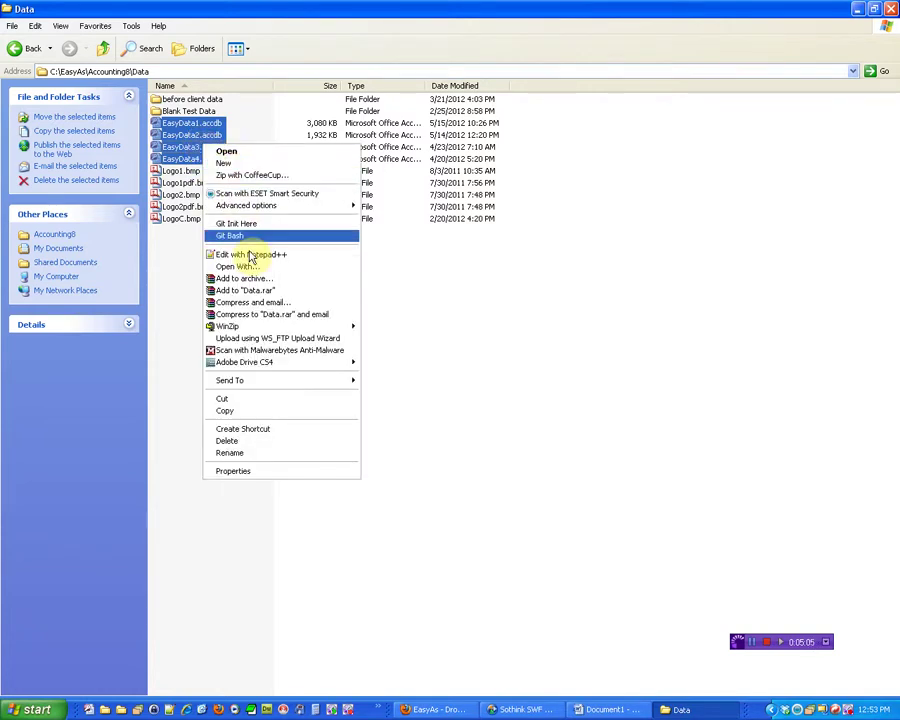
left_click(266, 412)
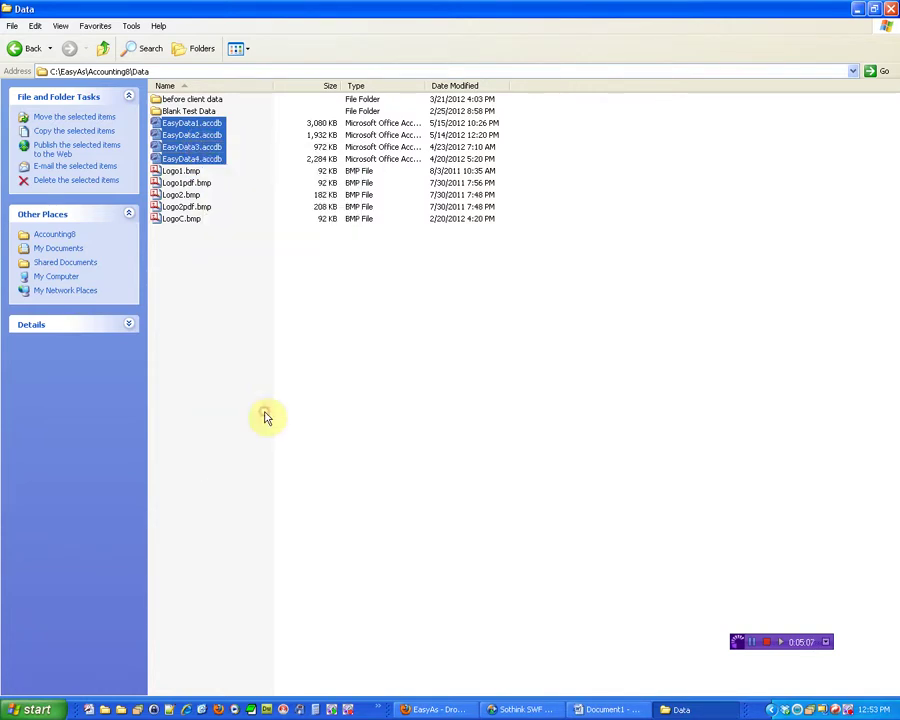
- Paste the copied data files into the EasyAs folder inside the Dropbox folder in My Documents
left_click(857, 9)
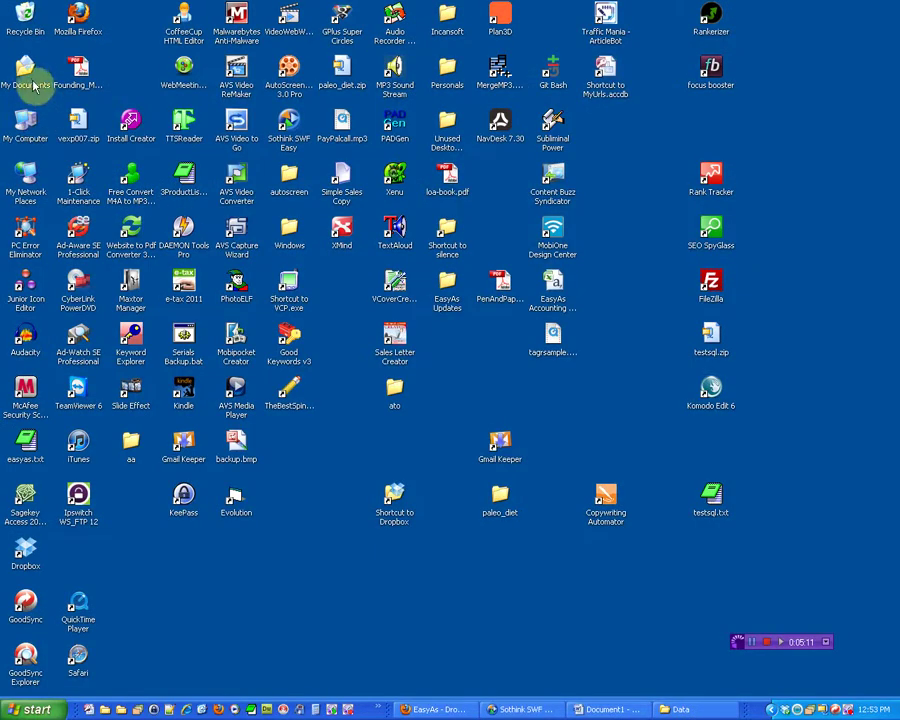
double_click(31, 78)
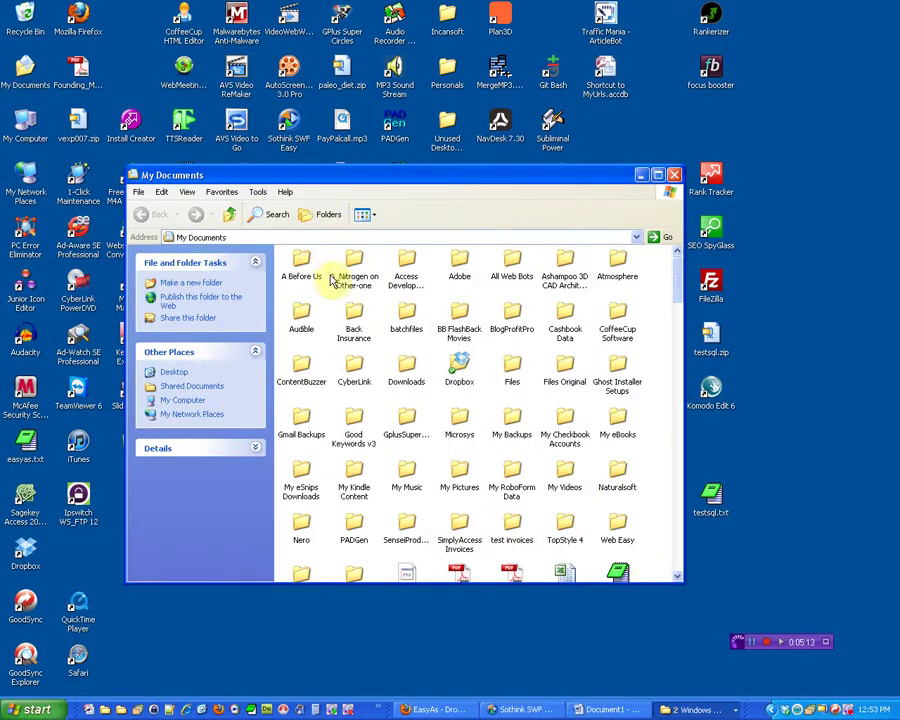
left_click(186, 192)
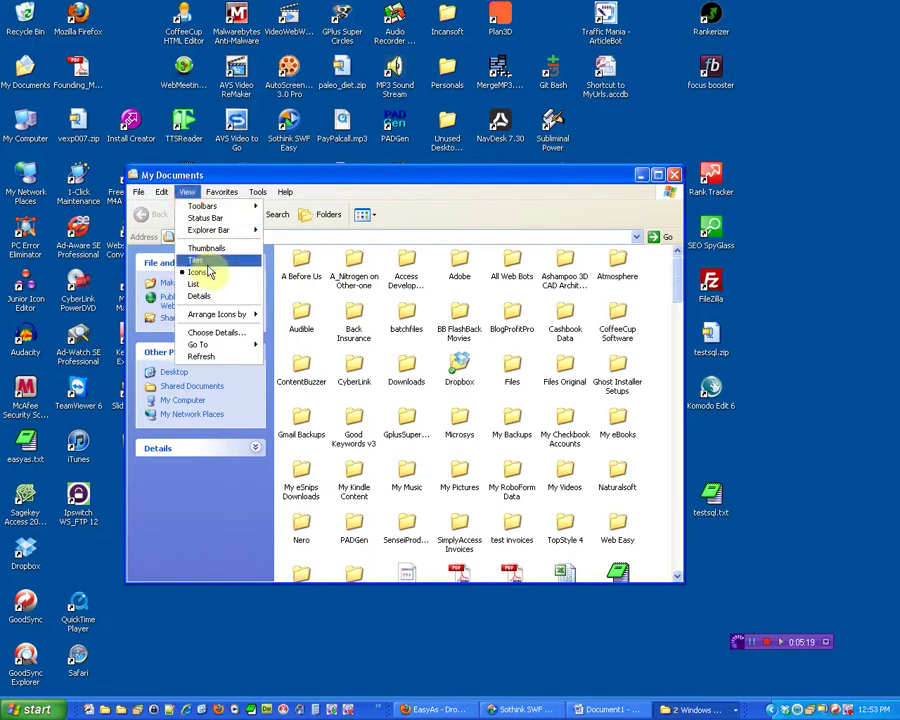
left_click(481, 390)
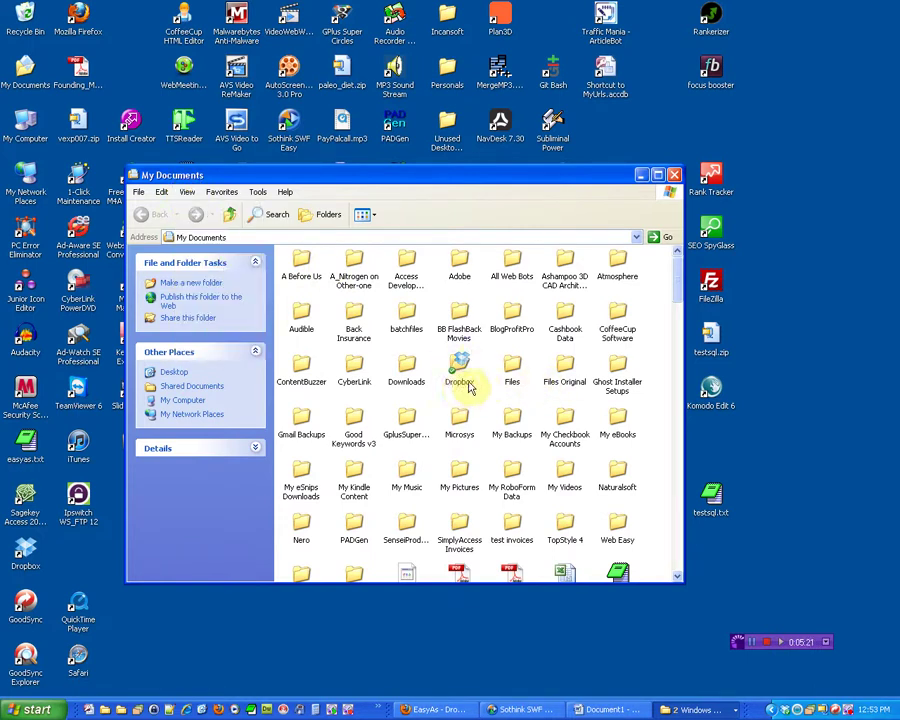
left_click(459, 370)
double_click(459, 370)
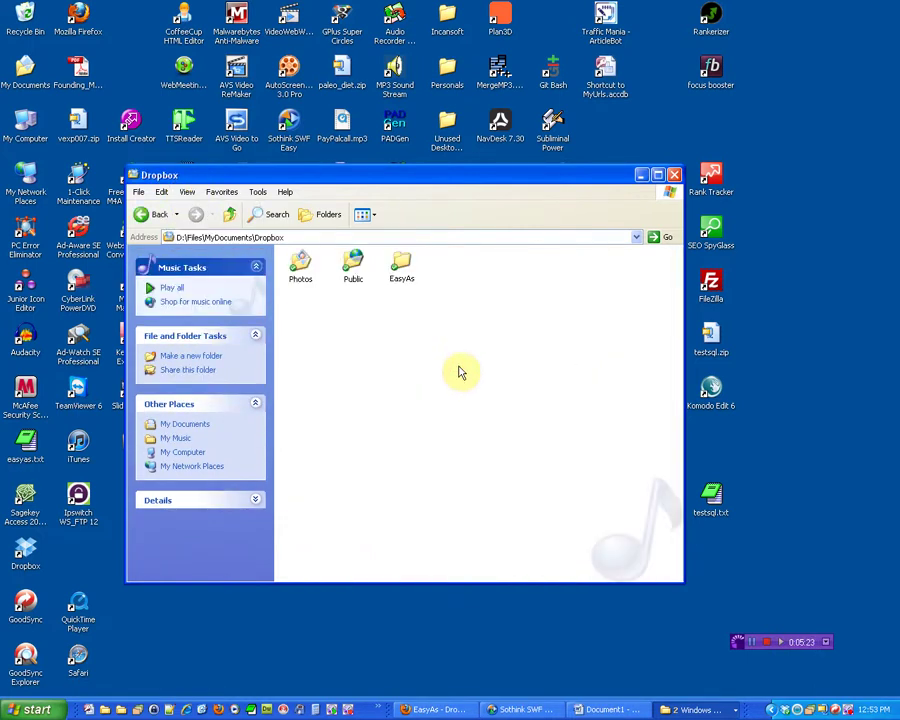
double_click(402, 280)
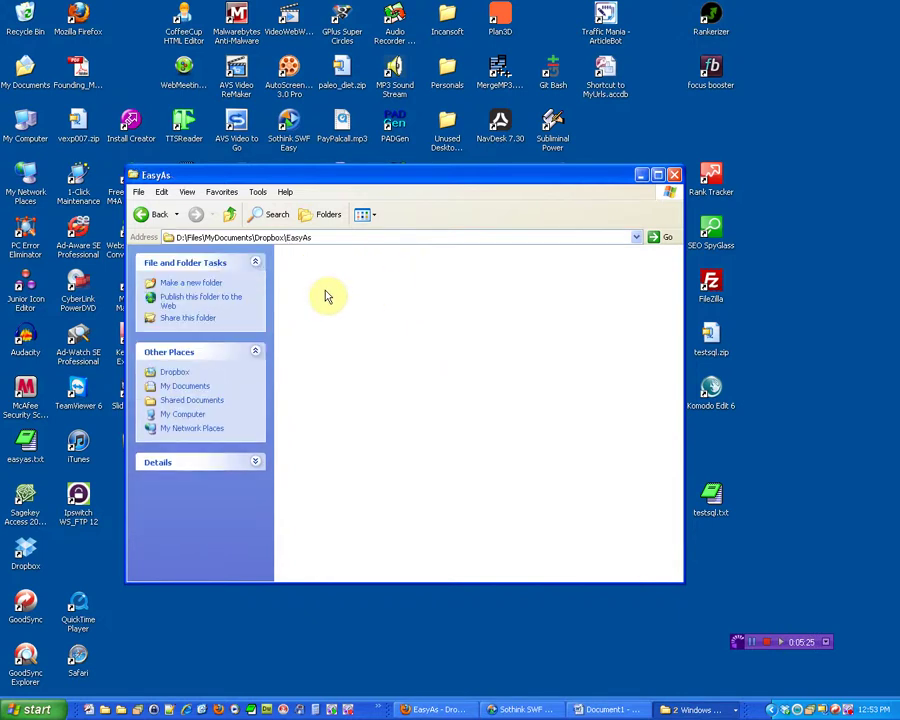
right_click(322, 289)
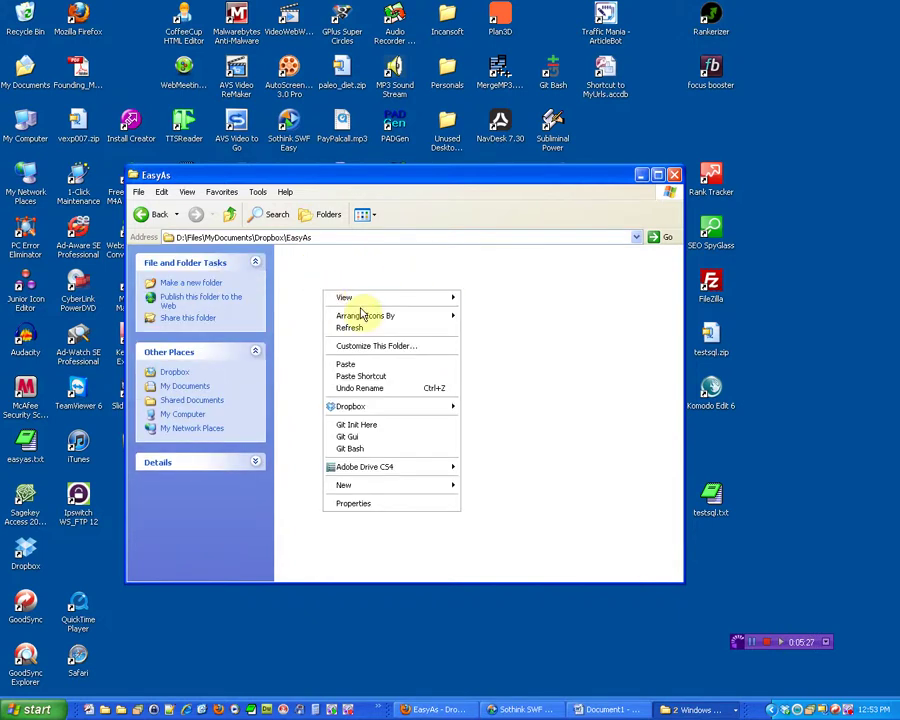
left_click(379, 368)
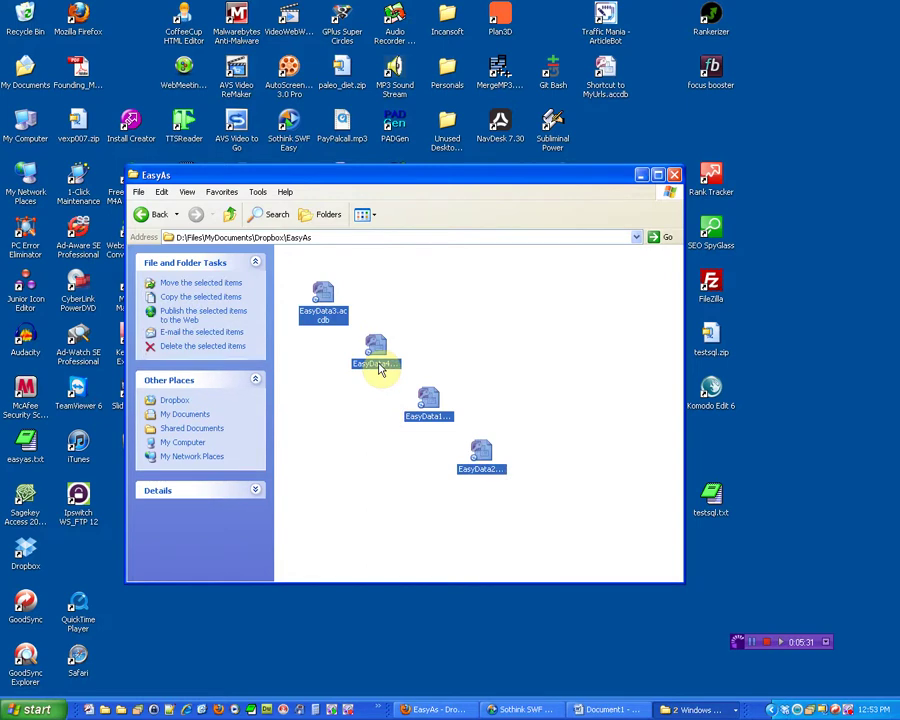
- Show the Dropbox EasyAs folder in Details view and sort its files by name in ascending order
left_click(187, 191)
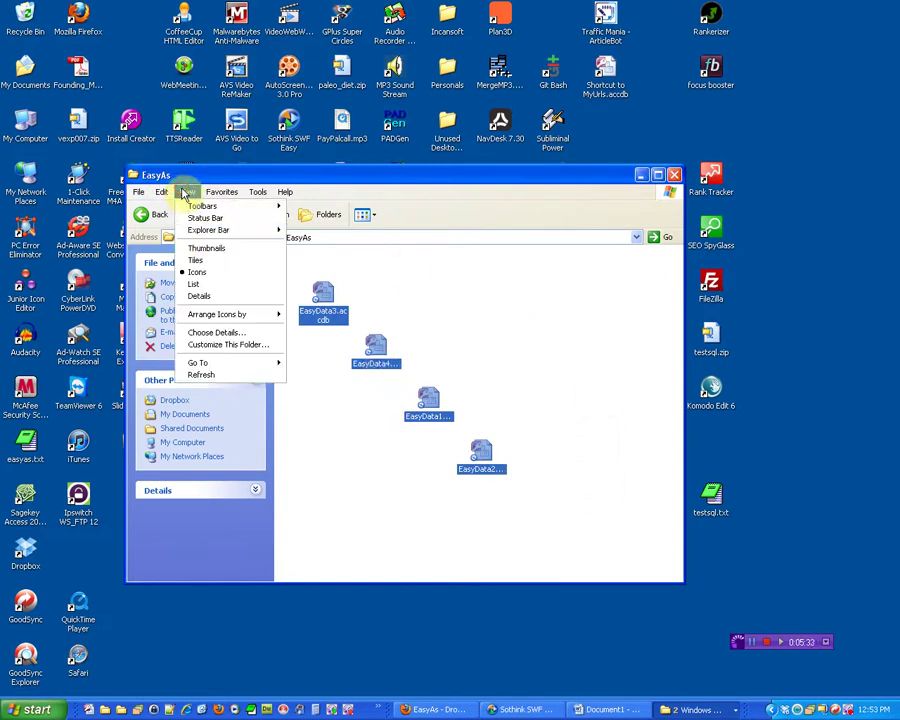
left_click(209, 298)
left_click(335, 327)
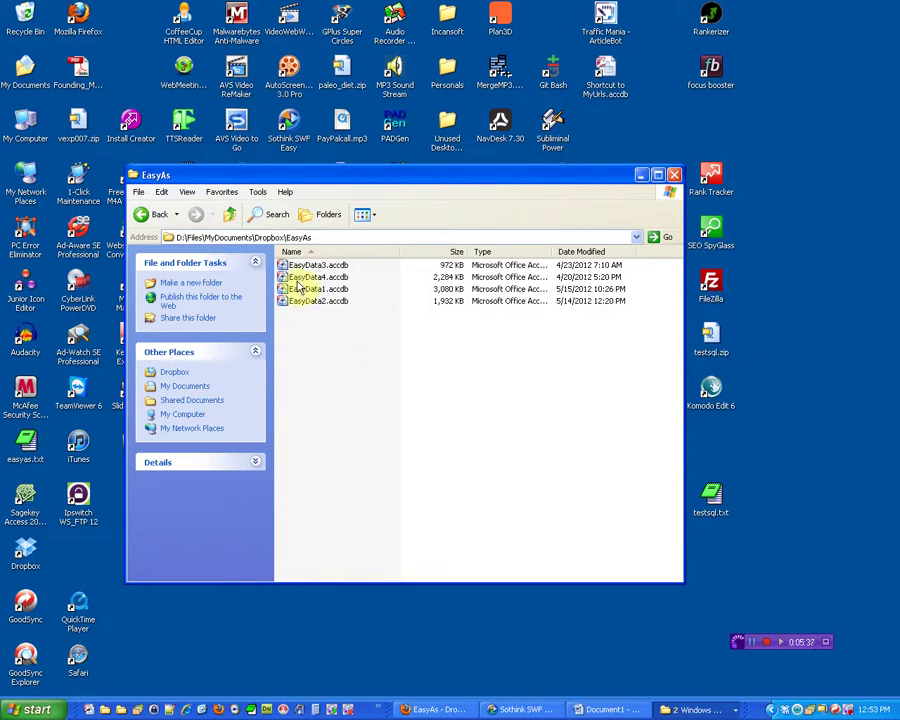
left_click(340, 251)
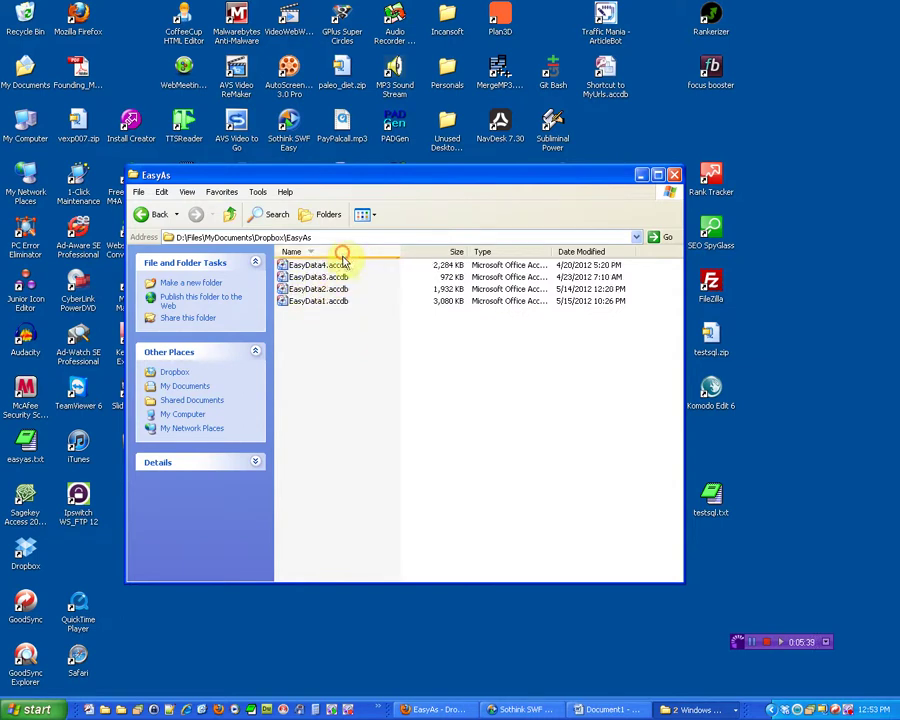
left_click(320, 251)
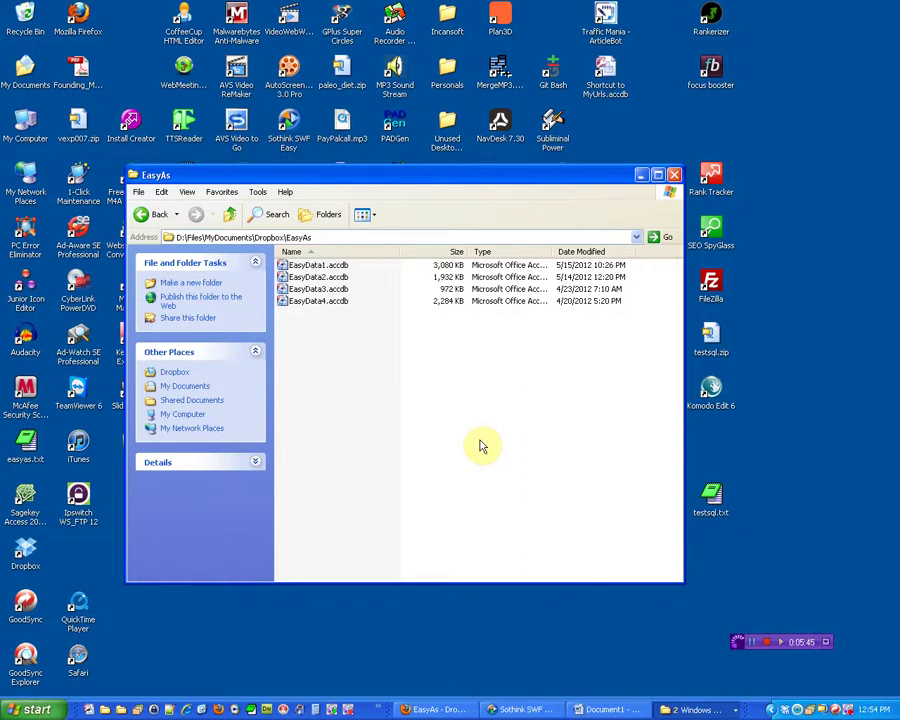
- Return to the Accounting8 Data folder and send the original EasyData1.accdb through EasyData4.accdb files to the Recycle Bin
left_click(693, 709)
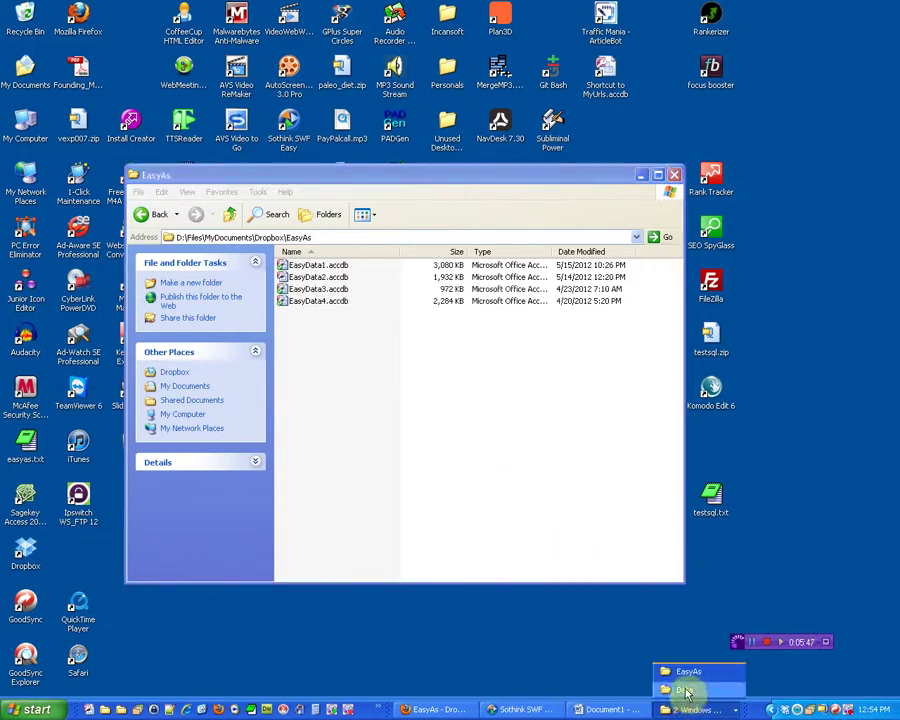
left_click(684, 675)
left_click(693, 709)
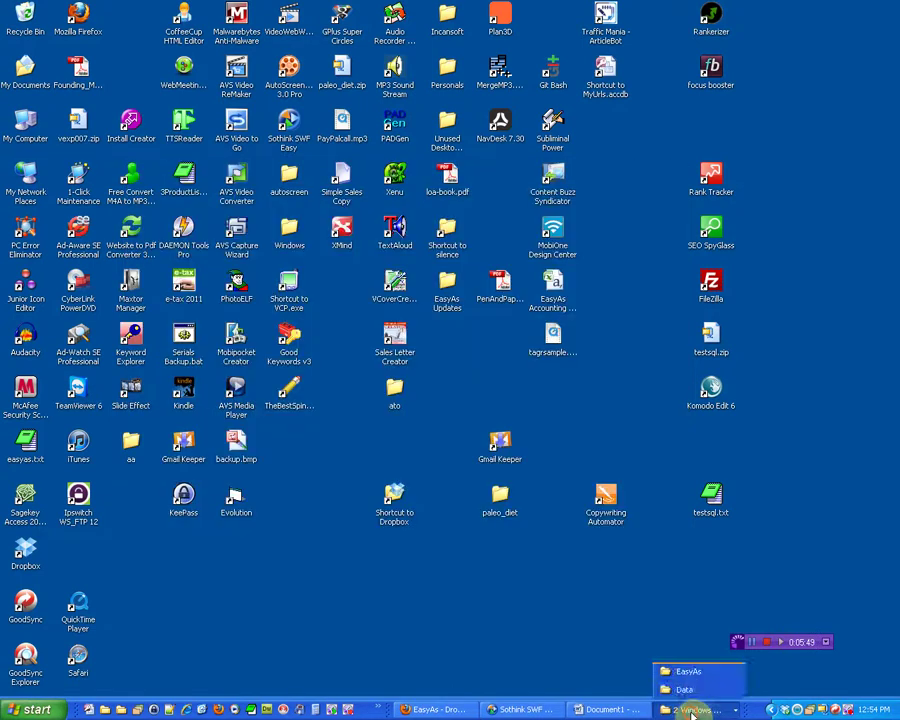
left_click(682, 690)
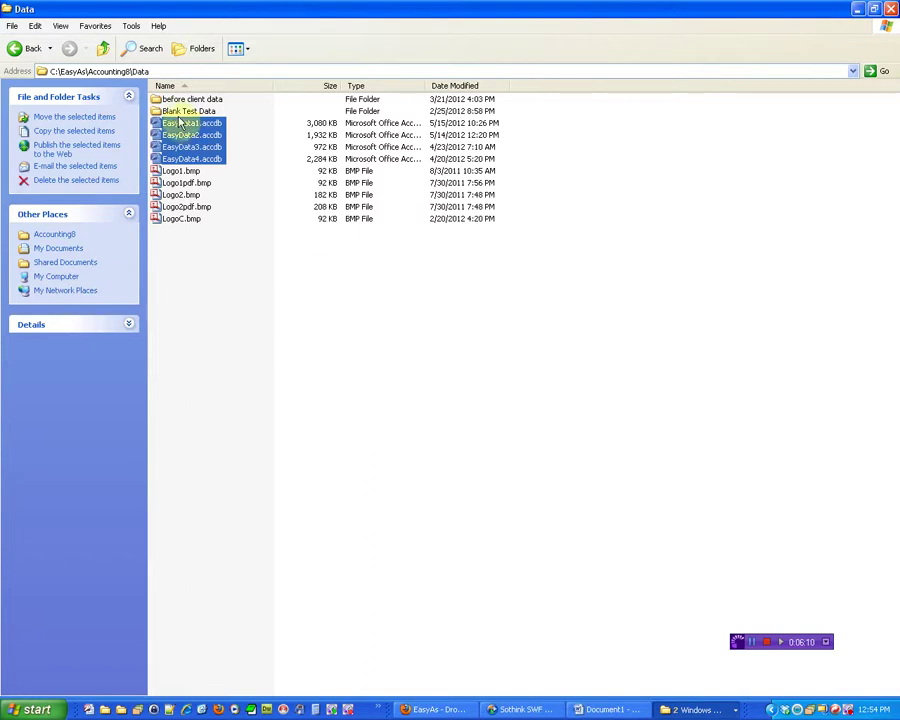
left_click(256, 288)
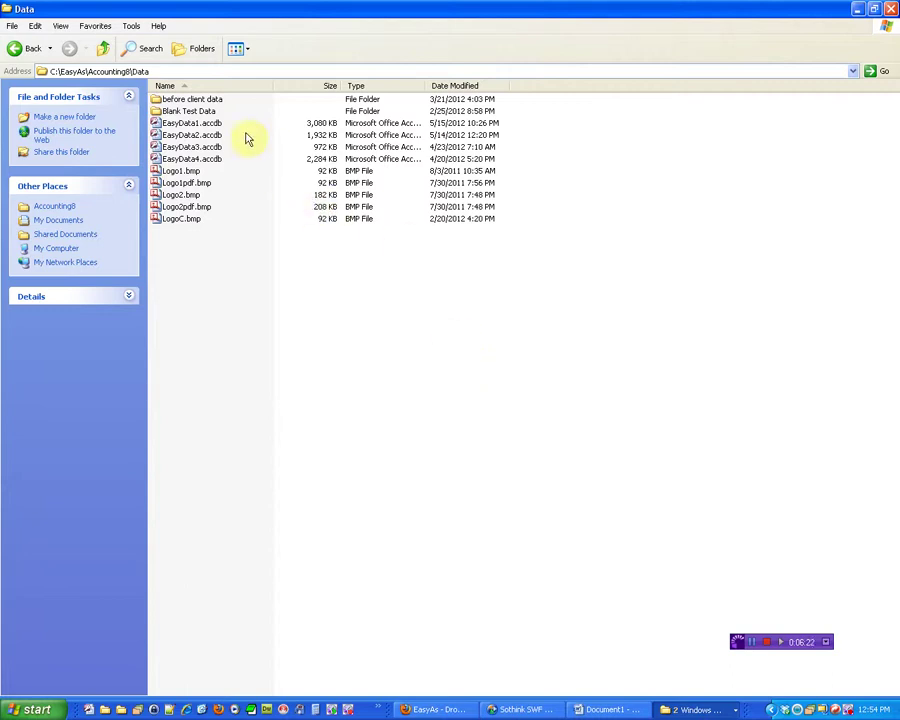
left_click(215, 124)
left_click(211, 161)
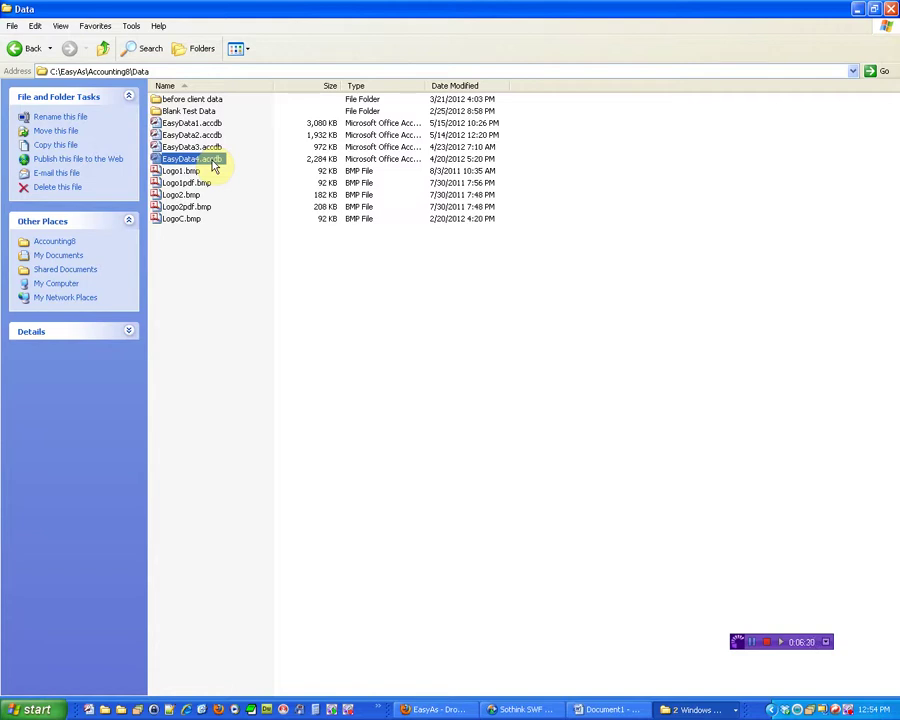
left_click(272, 306)
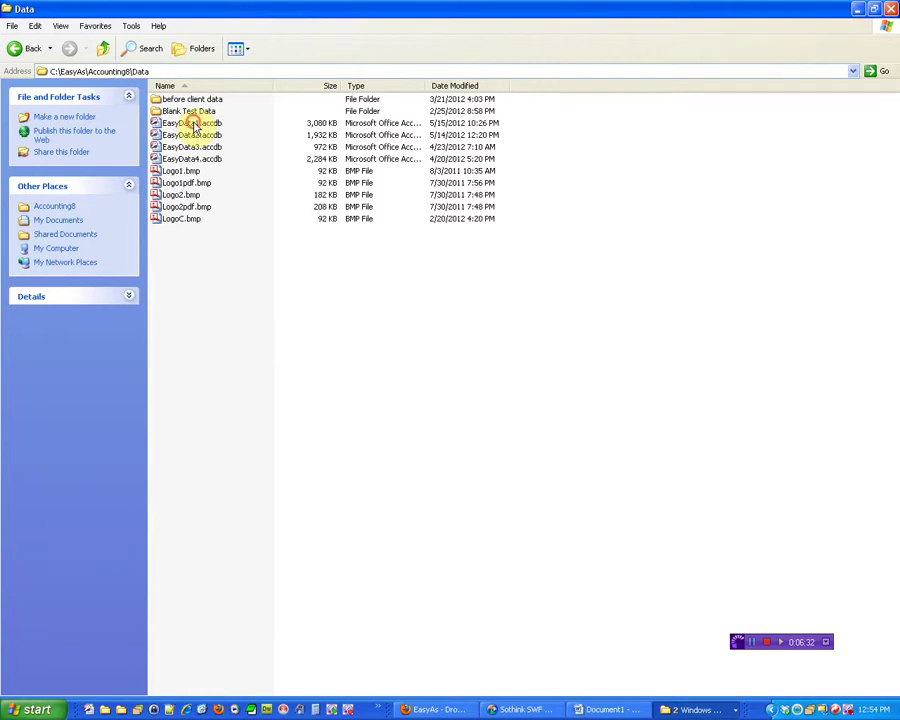
left_click(194, 124)
left_click(206, 163, "shift")
key("Delete")
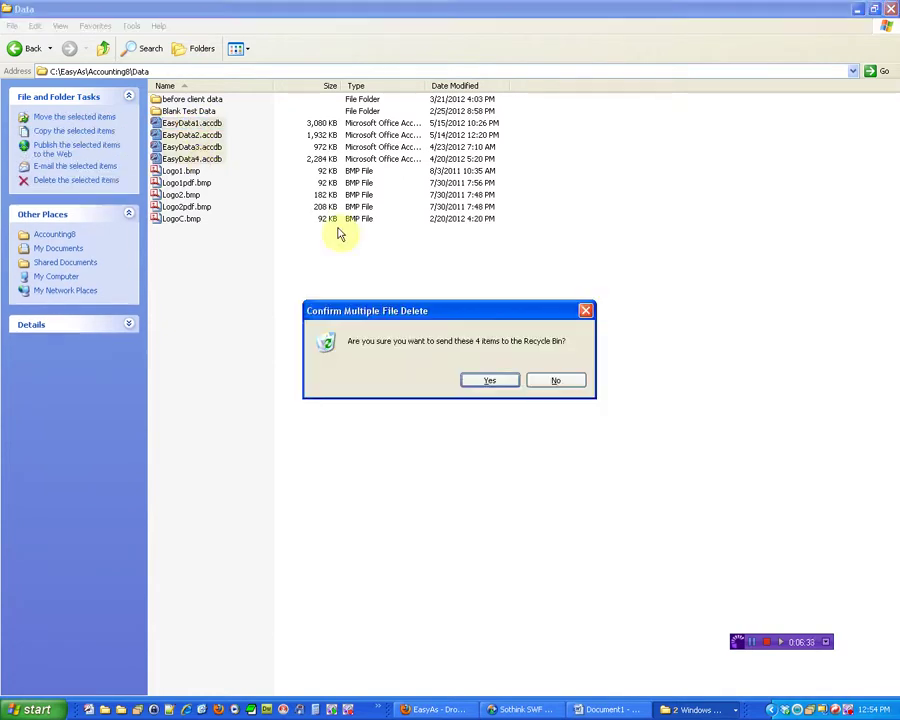
left_click(489, 377)
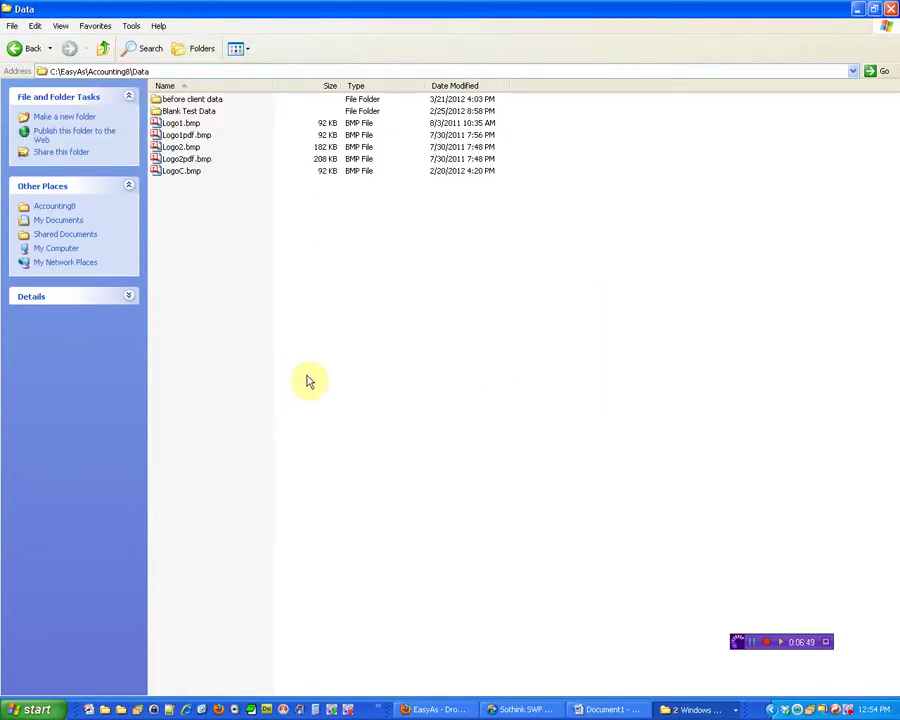
- Bring the Dropbox EasyAs window to the front and move it lower so the Data folder's file list stays uncovered
left_click(697, 709)
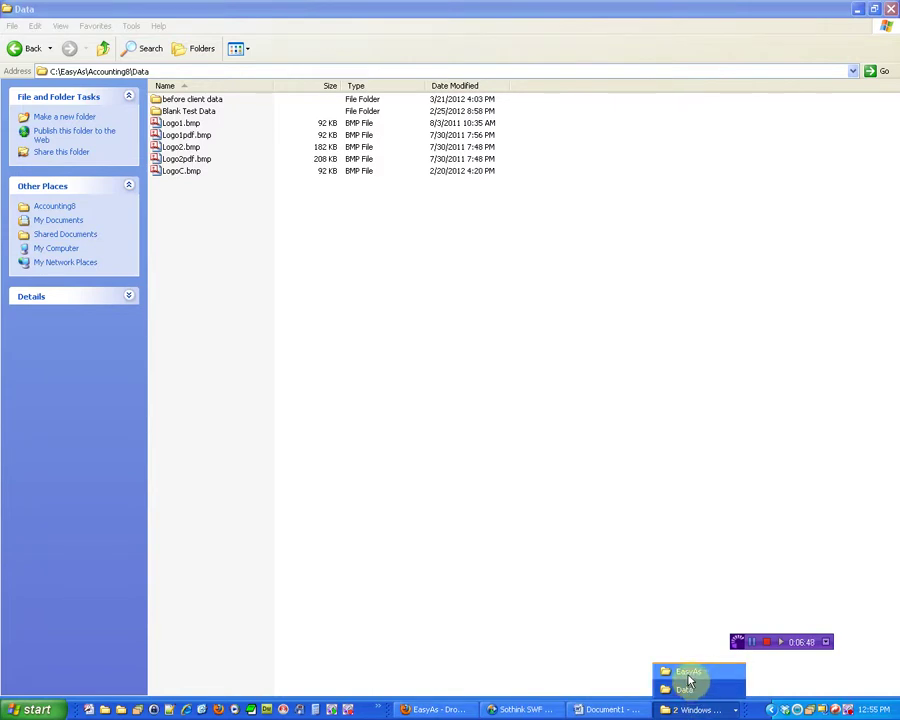
left_click(688, 673)
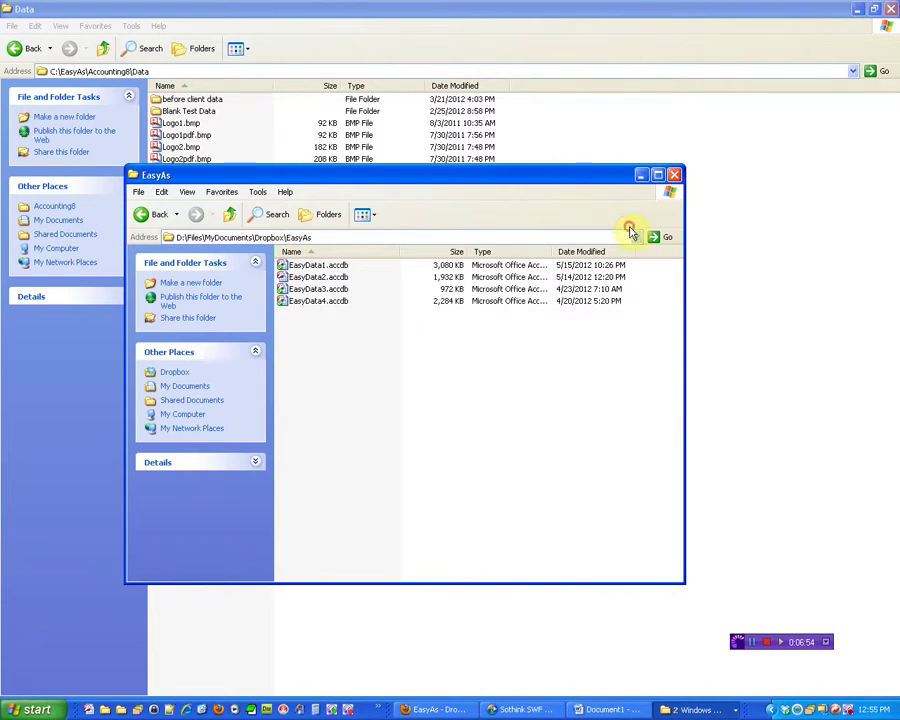
left_click_drag(630, 230, 630, 230)
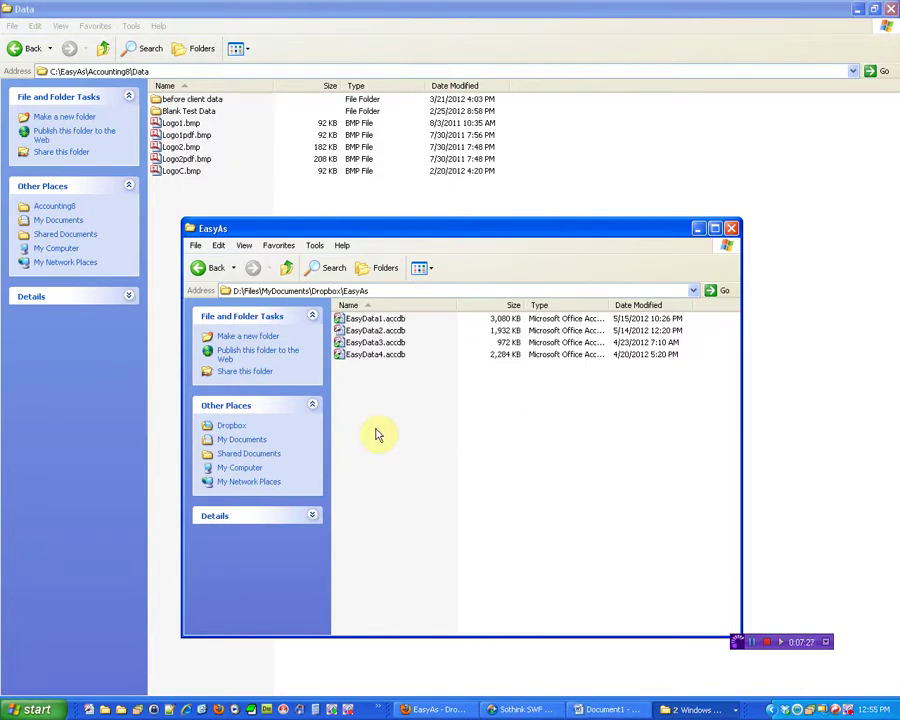
- Switch to Sothink SWF Easy to review the "What Are The Steps" slide, and minimize it to return to the folders
key("alt+Tab")
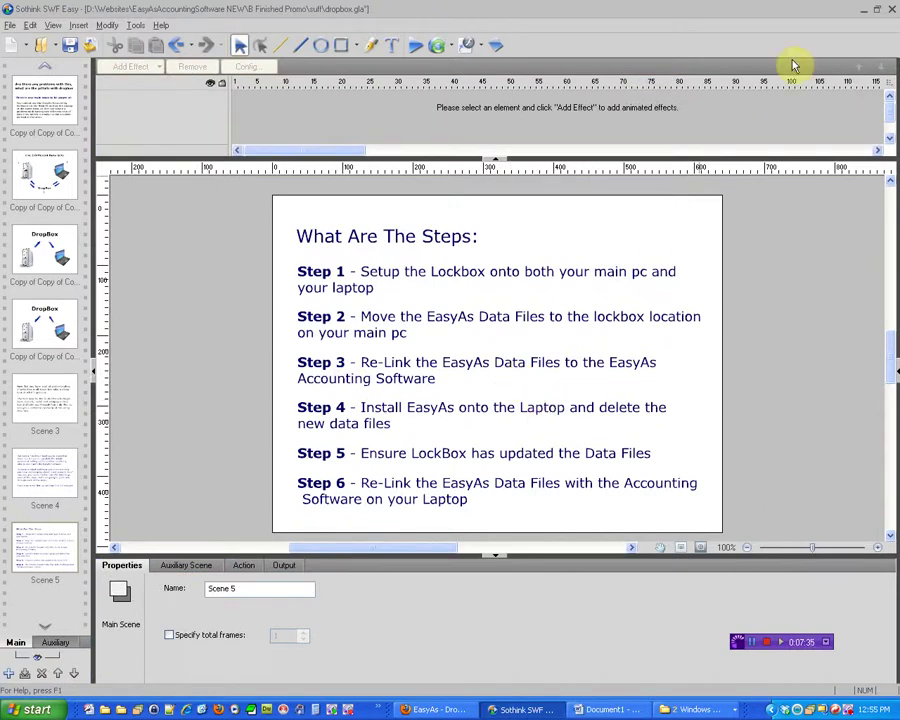
left_click(866, 10)
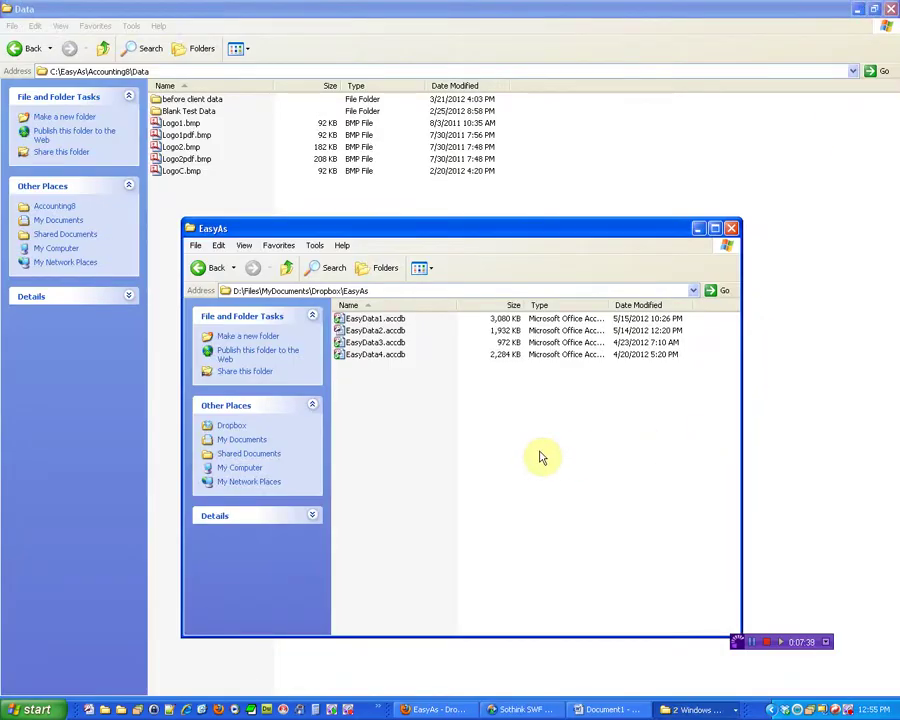
- Switch to the Dropbox site in Firefox and reopen the EasyAs folder from the Dropbox home to check its uploaded files
left_click(438, 710)
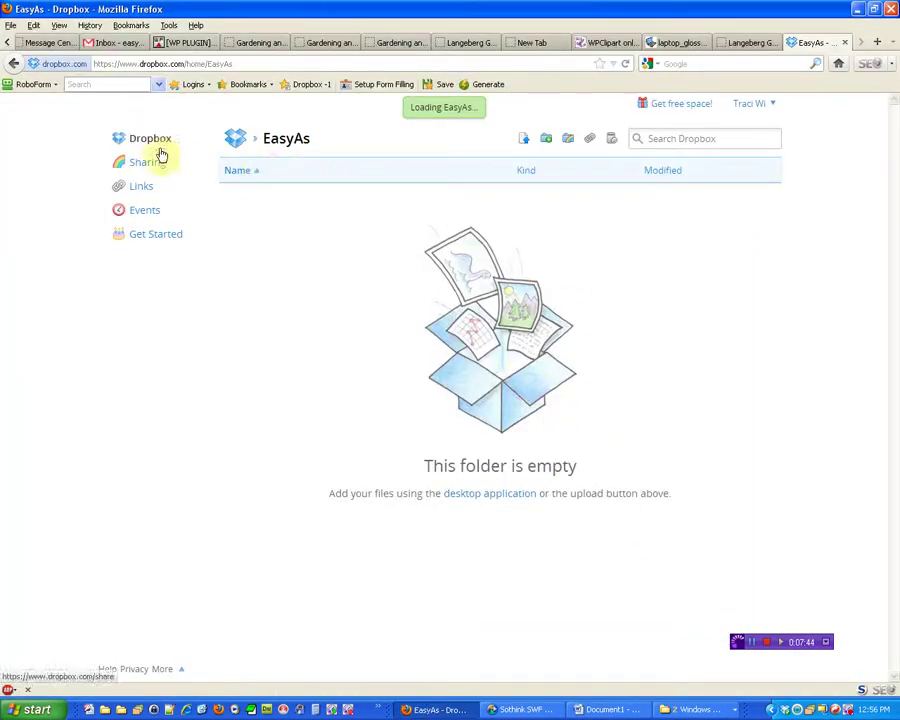
left_click(147, 138)
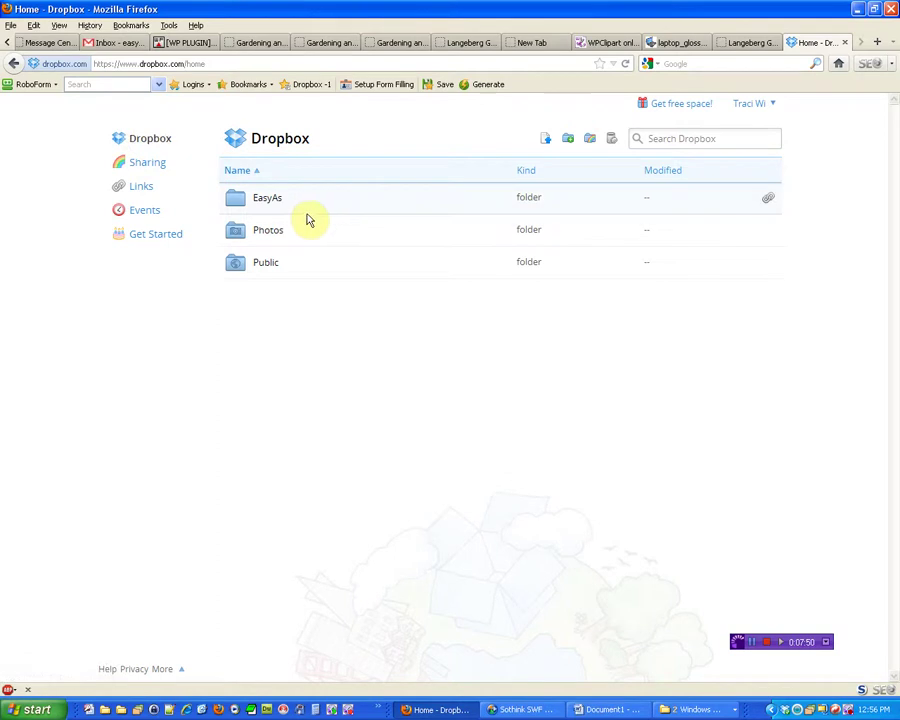
left_click(270, 202)
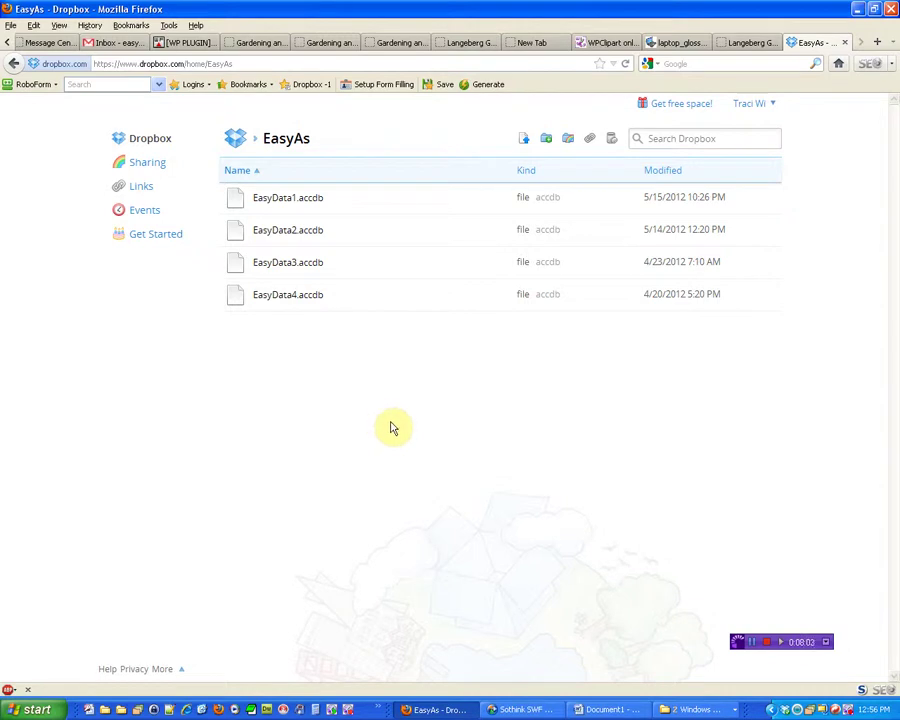
- Switch to Sothink SWF Easy and display the DropBox scene with arrows from the main PC to Dropbox and on to the laptop
left_click(514, 709)
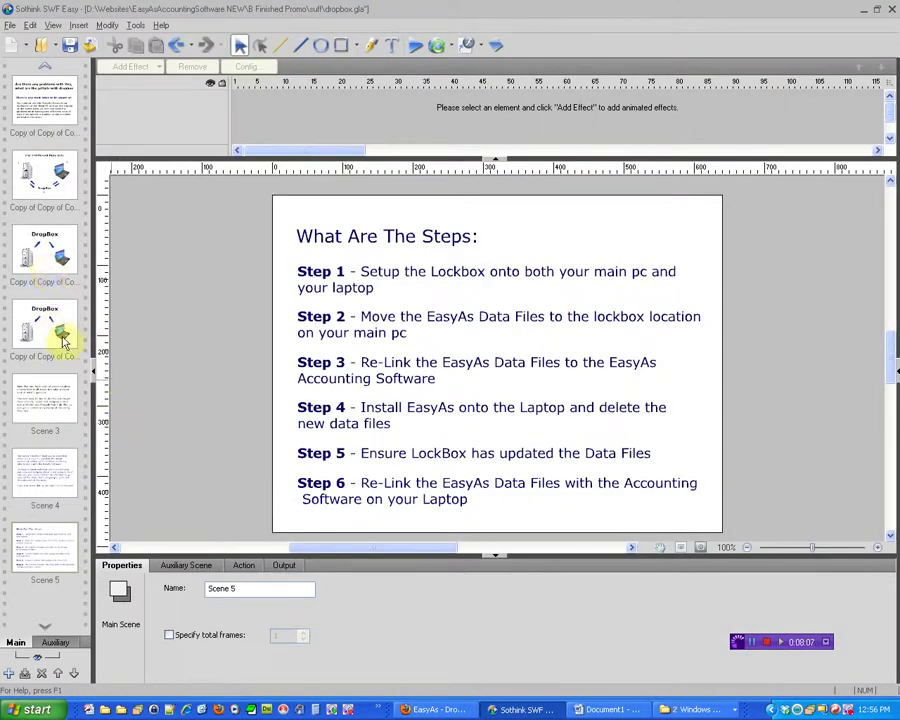
scroll(70, 335, "up", 5)
scroll(65, 343, "down", 5)
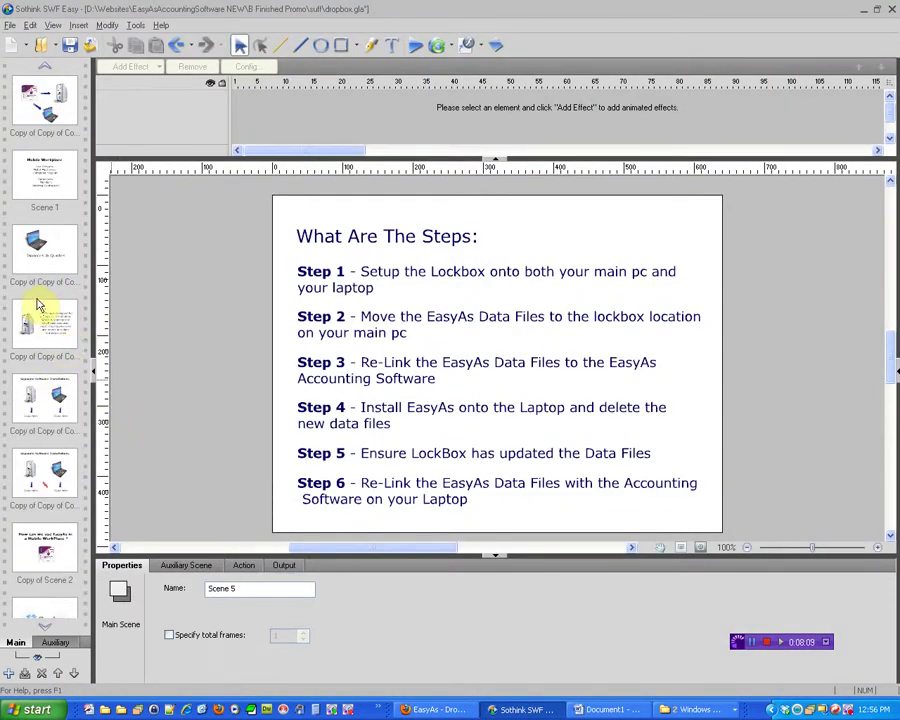
scroll(60, 405, "down", 3)
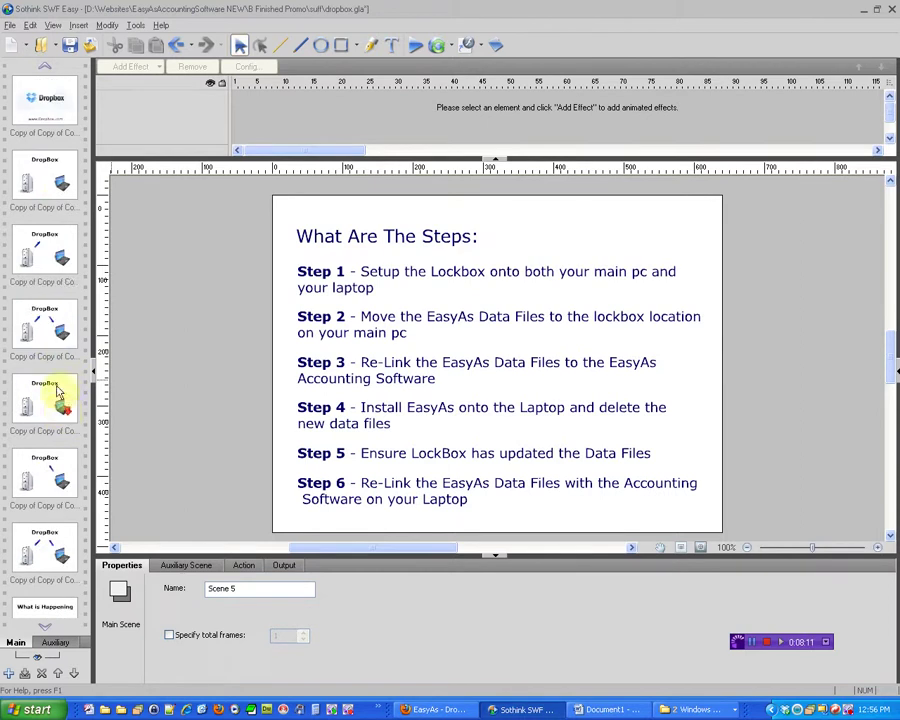
left_click(45, 328)
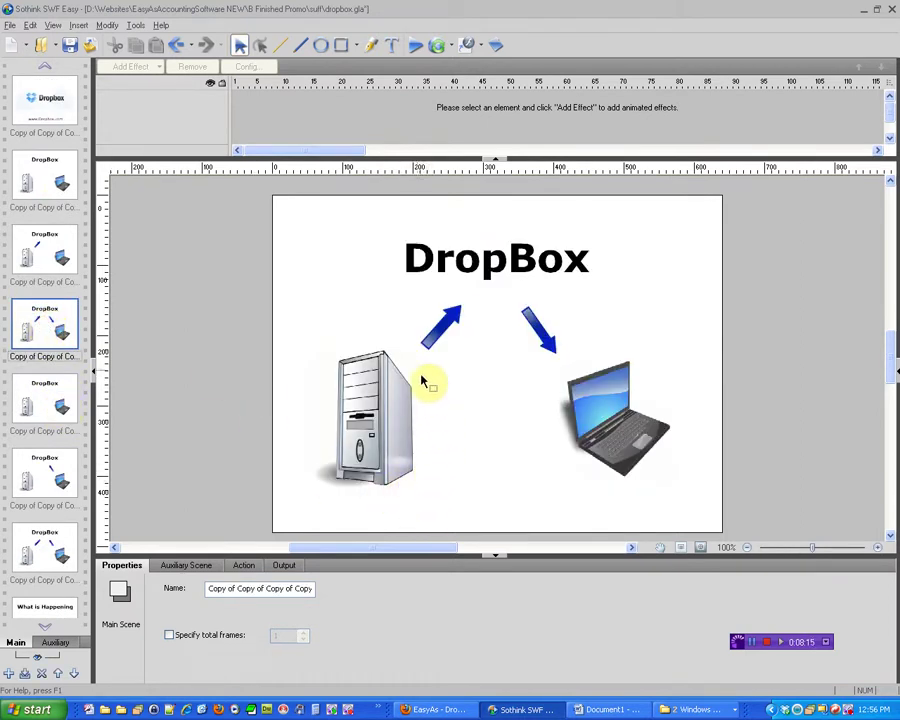